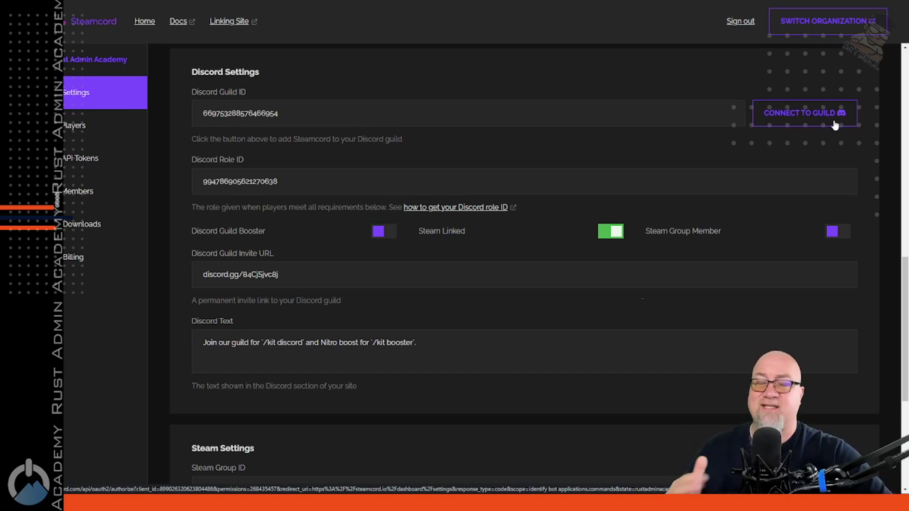
{"action": "left_click", "coordinate": [829, 126]}
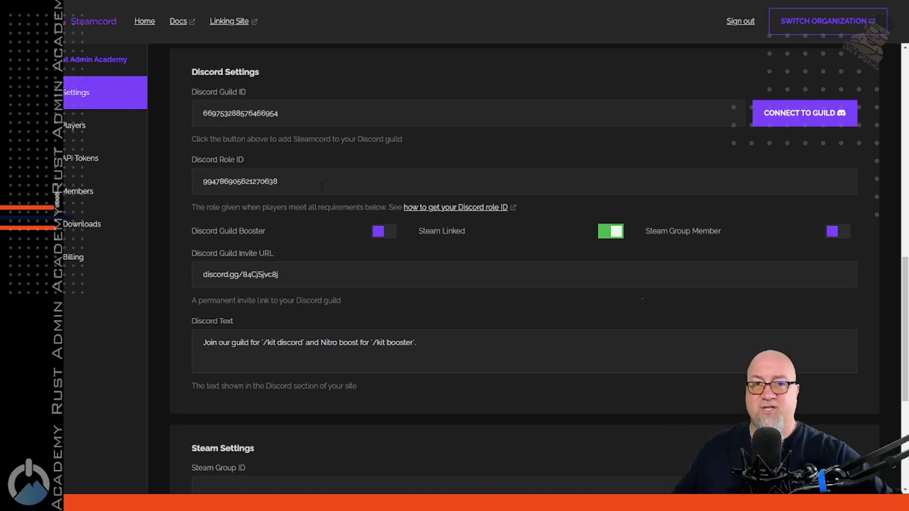
{"action": "key", "text": "alt+Tab"}
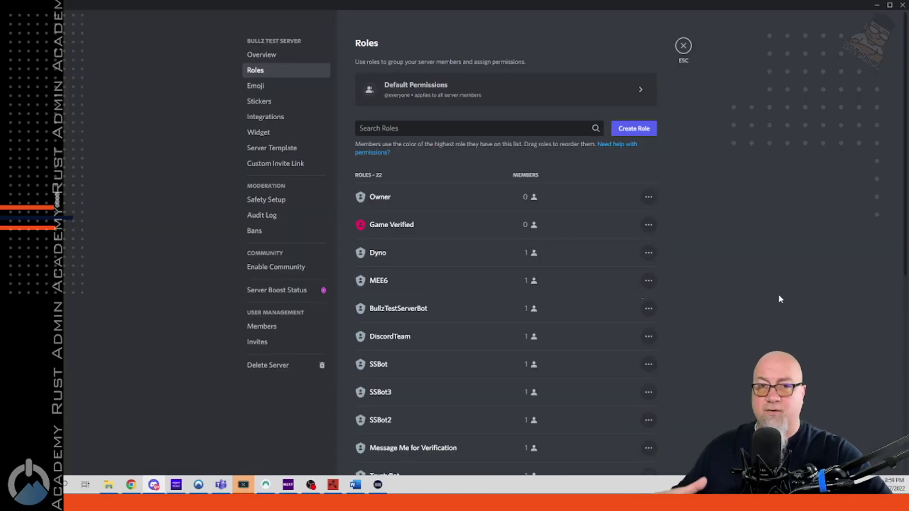
{"action": "scroll", "coordinate": [779, 291], "scroll_direction": "down", "scroll_amount": 7}
{"action": "scroll", "coordinate": [776, 287], "scroll_direction": "up", "scroll_amount": 4}
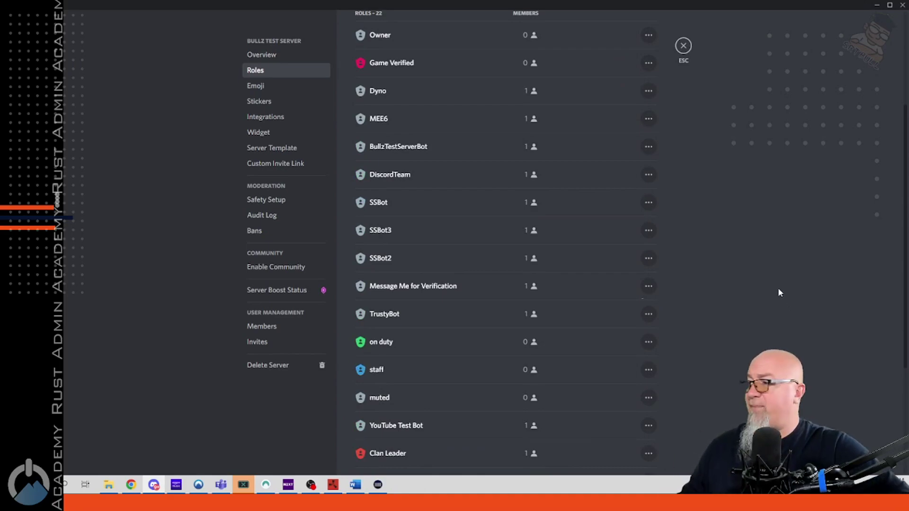
{"action": "scroll", "coordinate": [781, 293], "scroll_direction": "down", "scroll_amount": 4}
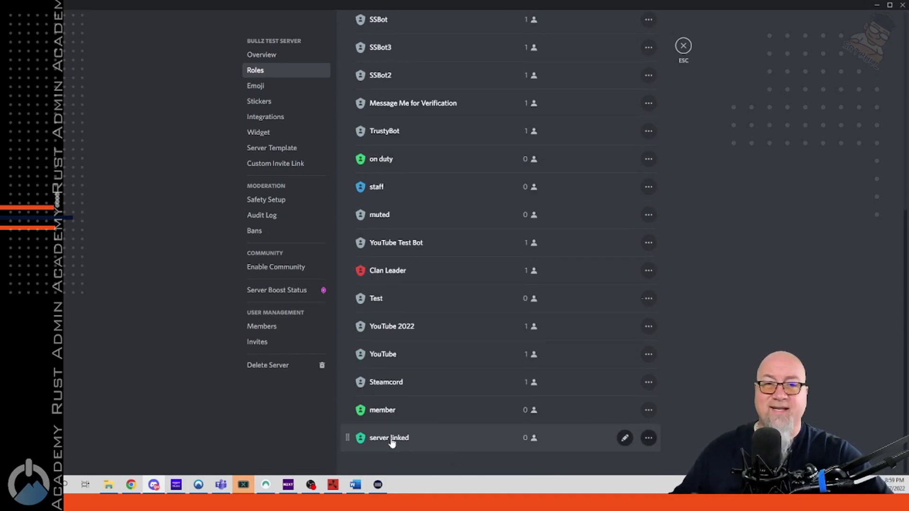
{"action": "left_click", "coordinate": [391, 443]}
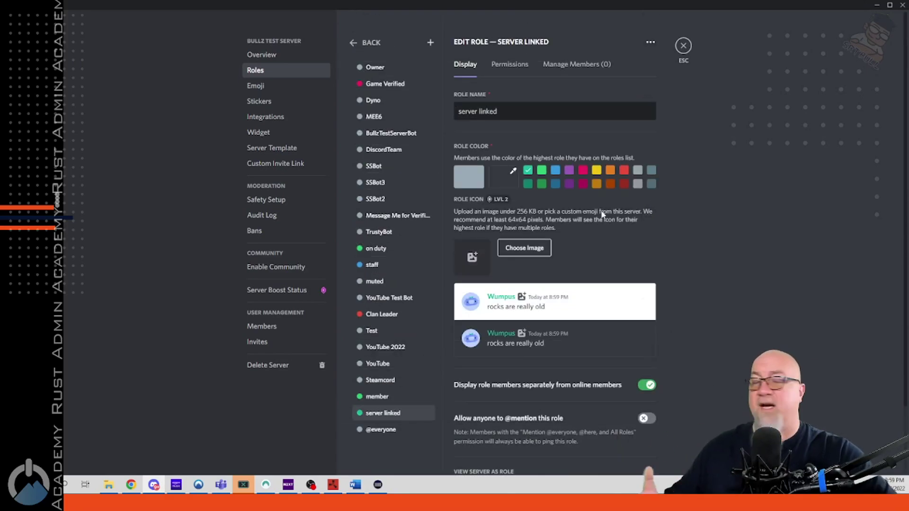
{"action": "key", "text": "Escape"}
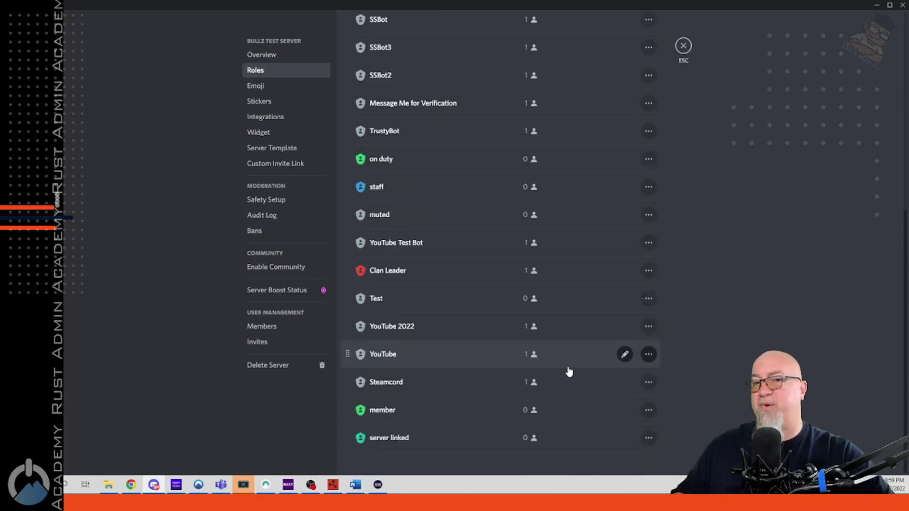
{"action": "right_click", "coordinate": [385, 441]}
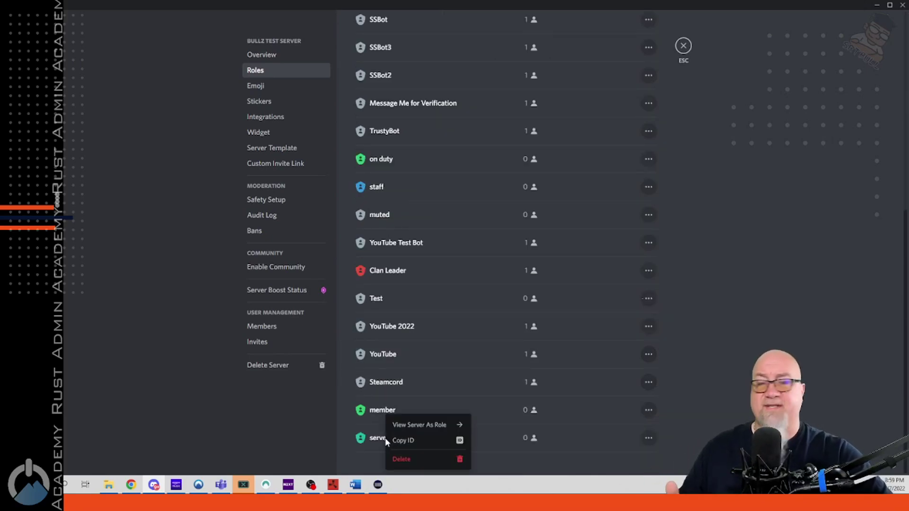
{"action": "left_click", "coordinate": [416, 443]}
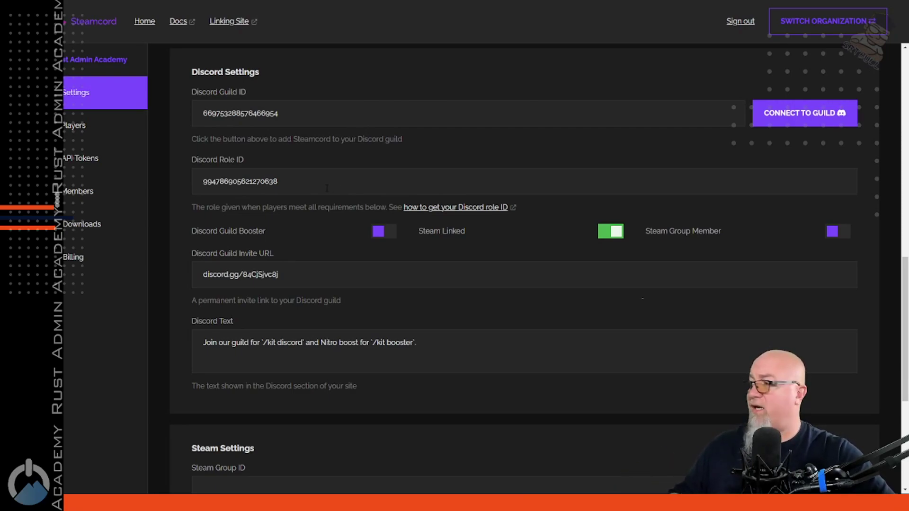
{"action": "double_click", "coordinate": [326, 188]}
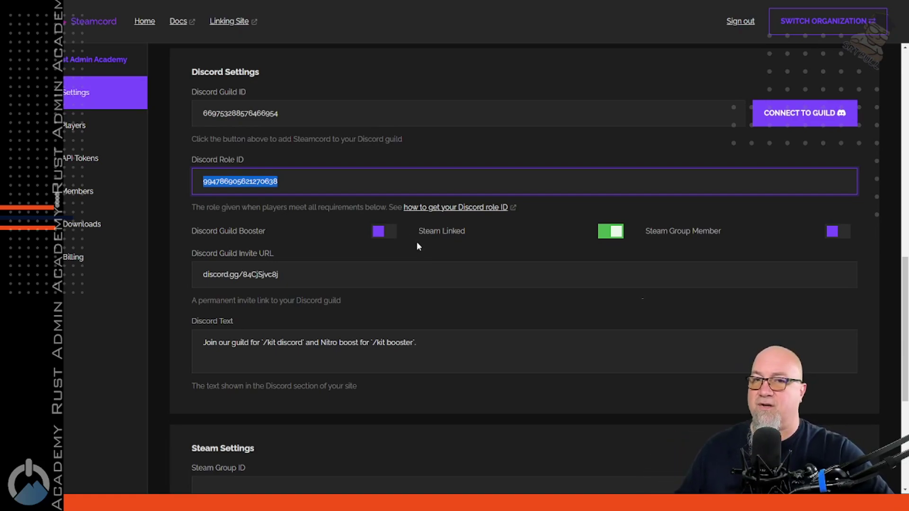
{"action": "left_click", "coordinate": [461, 271]}
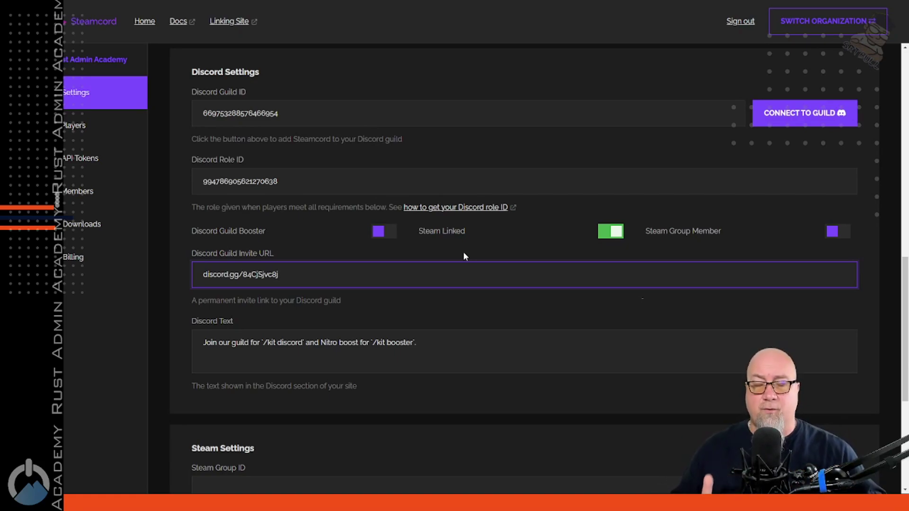
{"action": "key", "text": "shift+Tab"}
{"action": "key", "text": "space"}
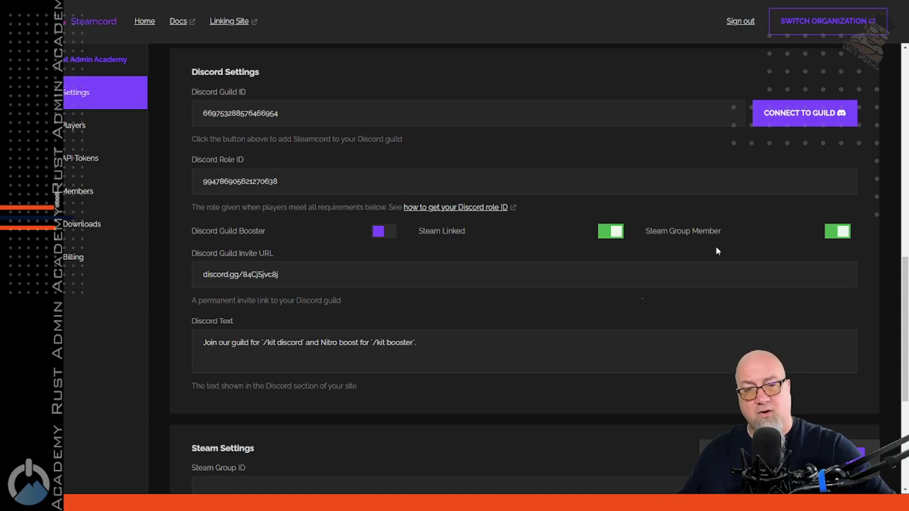
{"action": "left_click", "coordinate": [836, 232]}
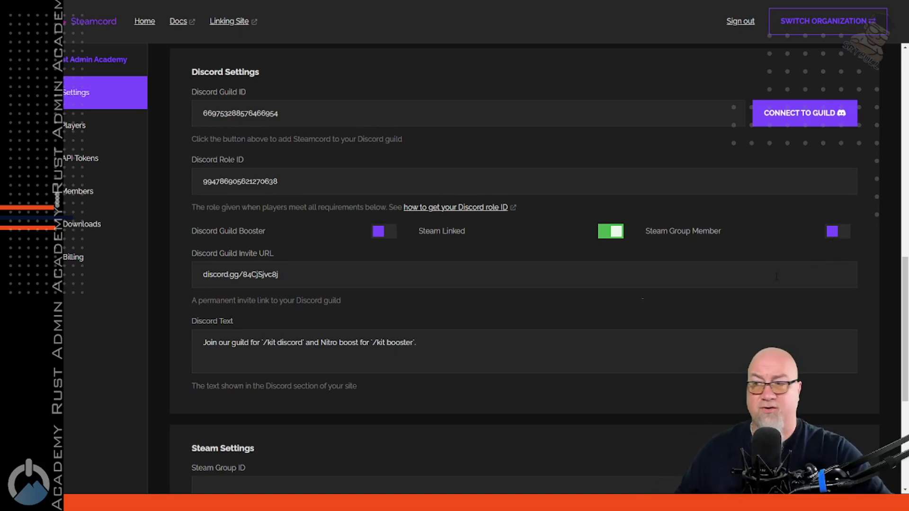
{"action": "scroll", "coordinate": [776, 277], "scroll_direction": "down", "scroll_amount": 5}
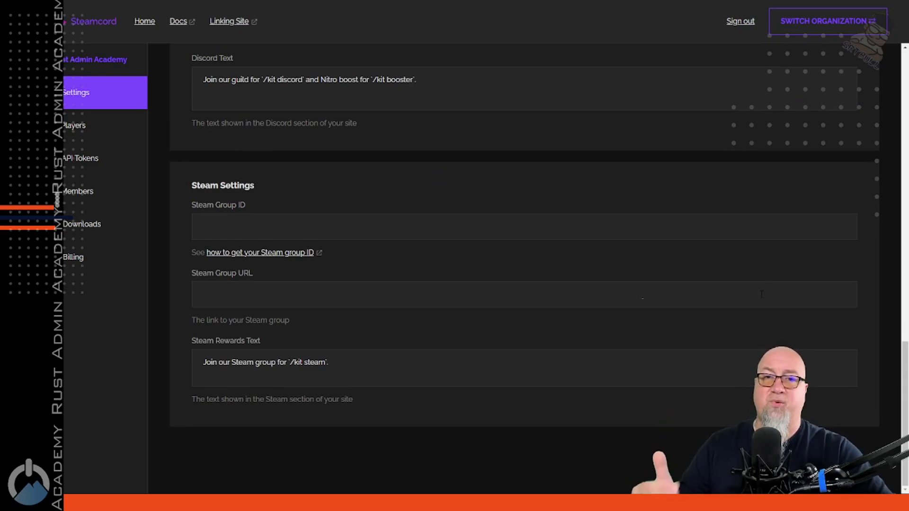
Leave the Steam Group ID and Steam Group URL fields blank, then scroll up to the SAVE bar.
{"action": "left_click", "coordinate": [401, 229]}
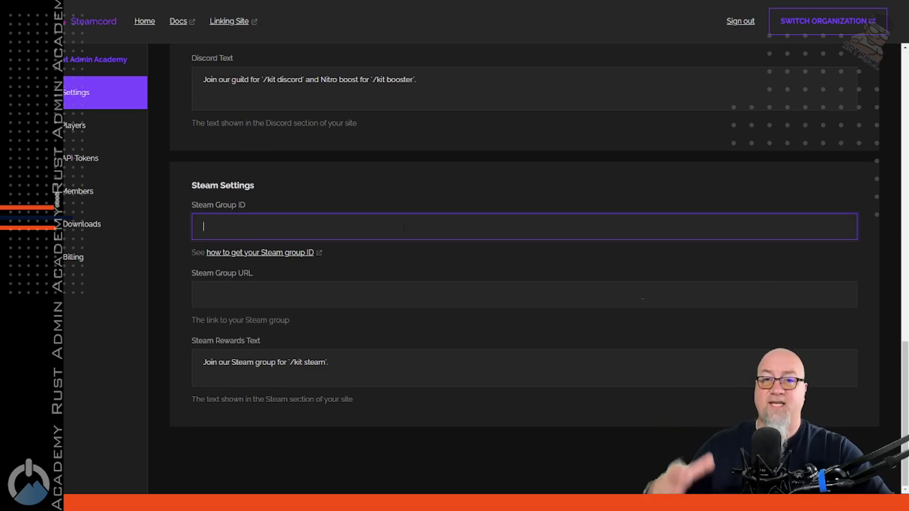
{"action": "left_click", "coordinate": [400, 294]}
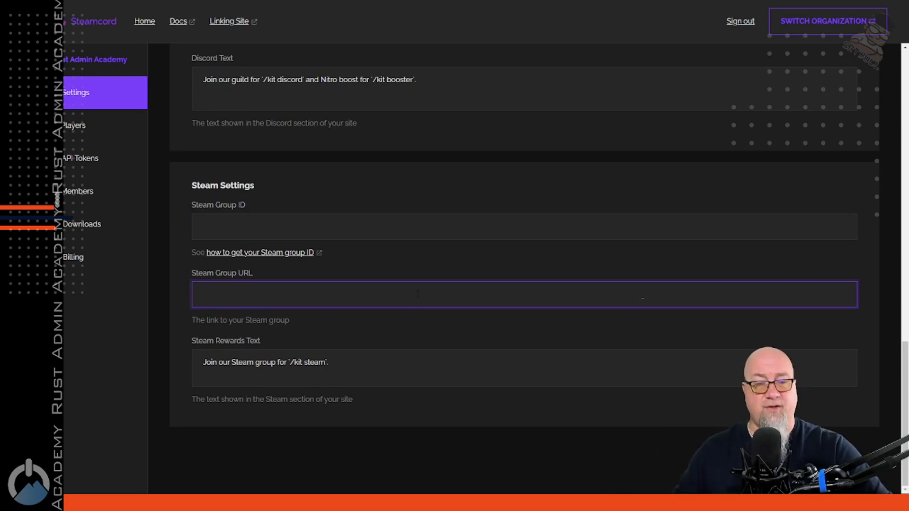
{"action": "left_click", "coordinate": [609, 190]}
{"action": "left_click", "coordinate": [373, 221]}
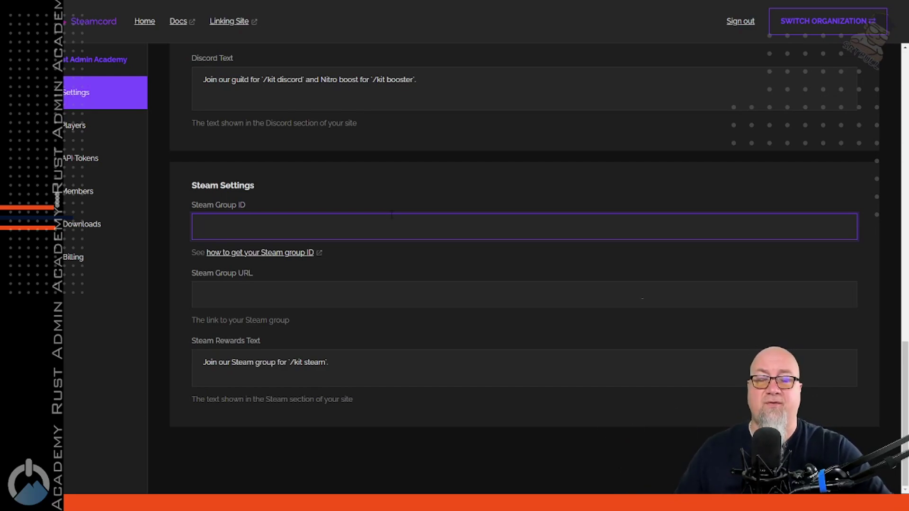
{"action": "scroll", "coordinate": [740, 221], "scroll_direction": "up", "scroll_amount": 5}
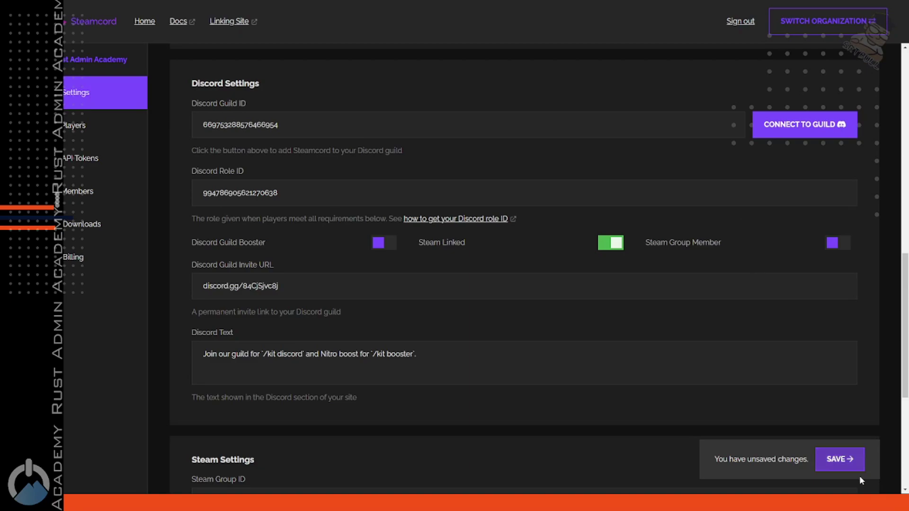
Save the Discord settings, then visit the API Tokens page and the Members invite page.
{"action": "left_click", "coordinate": [840, 460]}
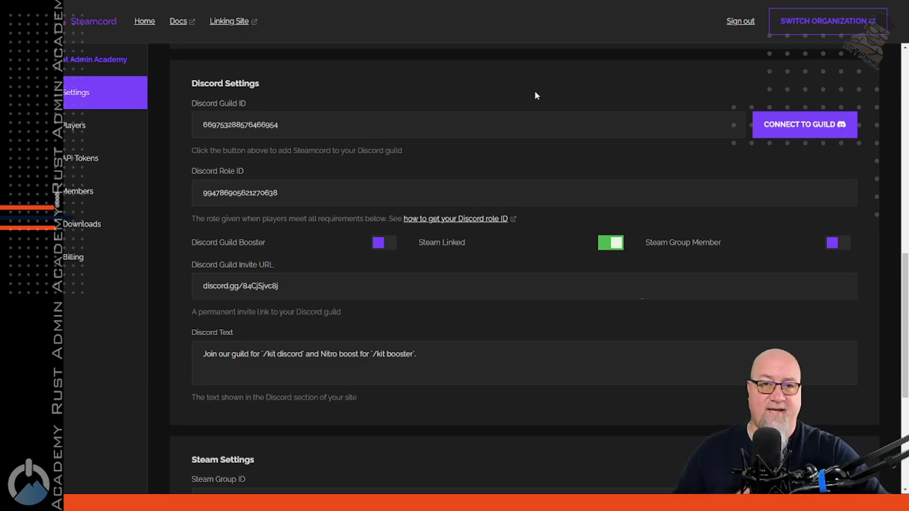
{"action": "left_click", "coordinate": [79, 164]}
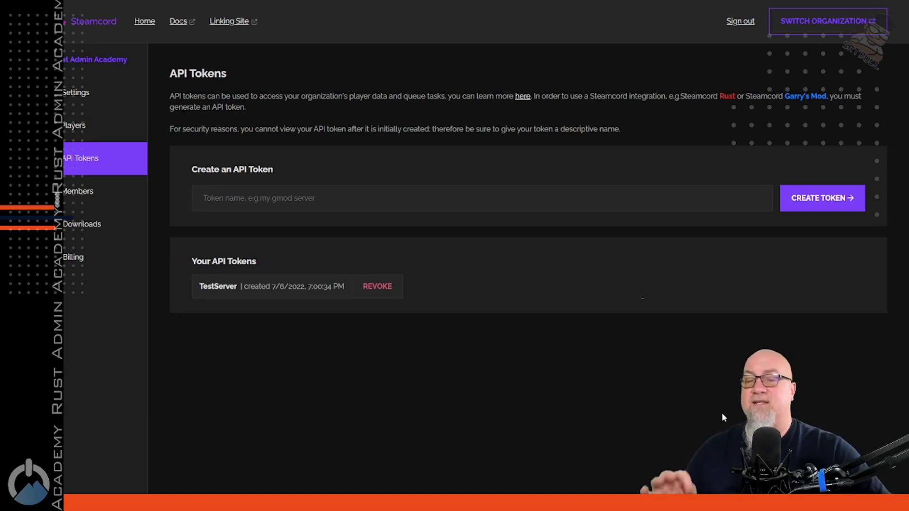
{"action": "left_click", "coordinate": [85, 195]}
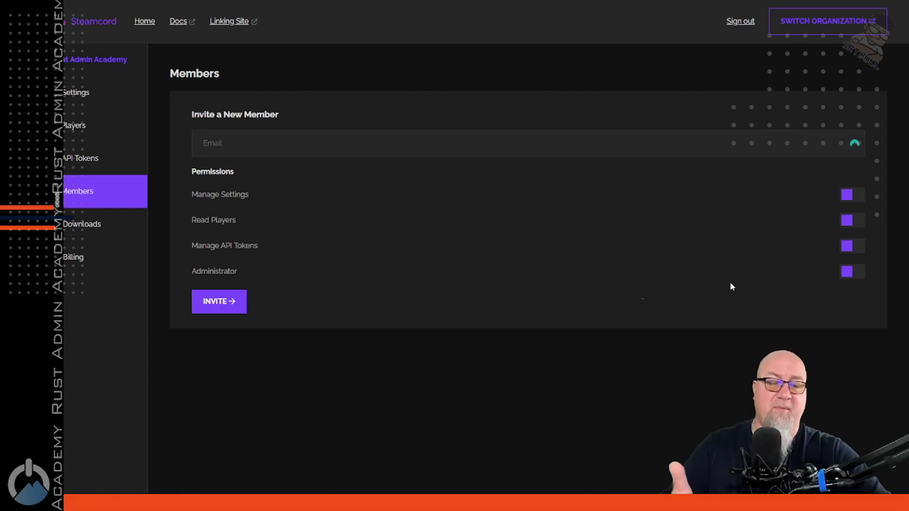
Focus the member invite Email field, then view Downloads offering Rust Integration v1.1.0.
{"action": "left_click", "coordinate": [304, 152]}
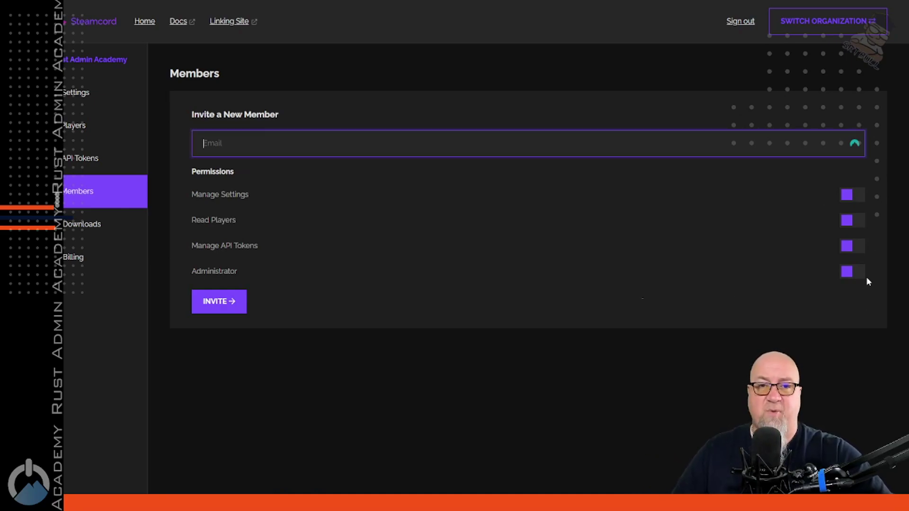
{"action": "left_click", "coordinate": [474, 250]}
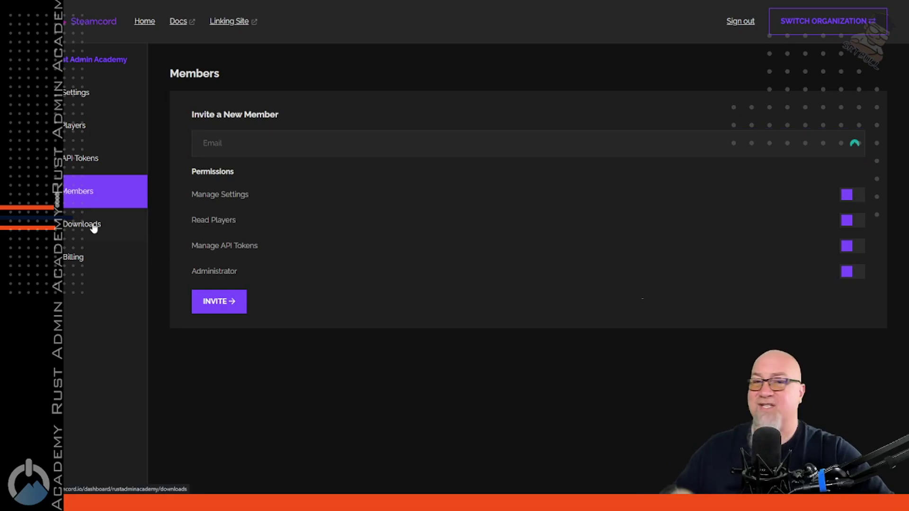
{"action": "left_click", "coordinate": [93, 227]}
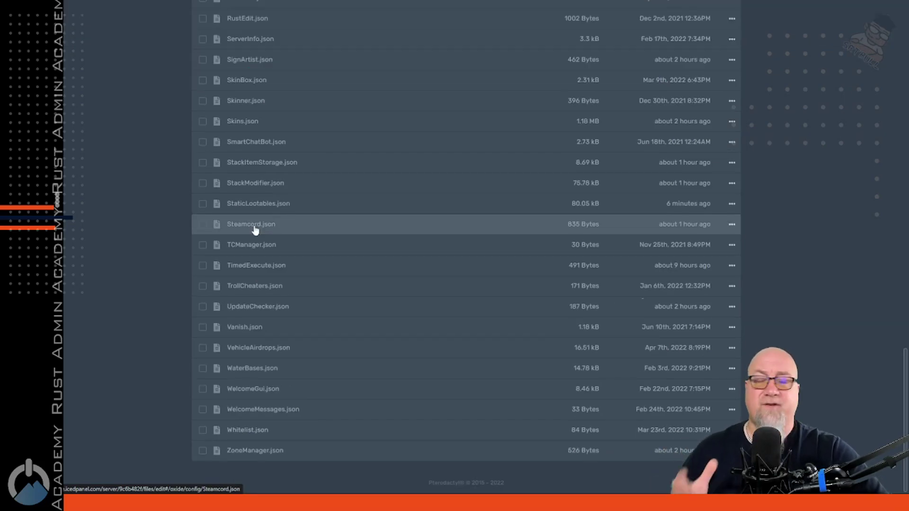
Open Steamcord.json in the file editor and select its Token value.
{"action": "left_click", "coordinate": [254, 226]}
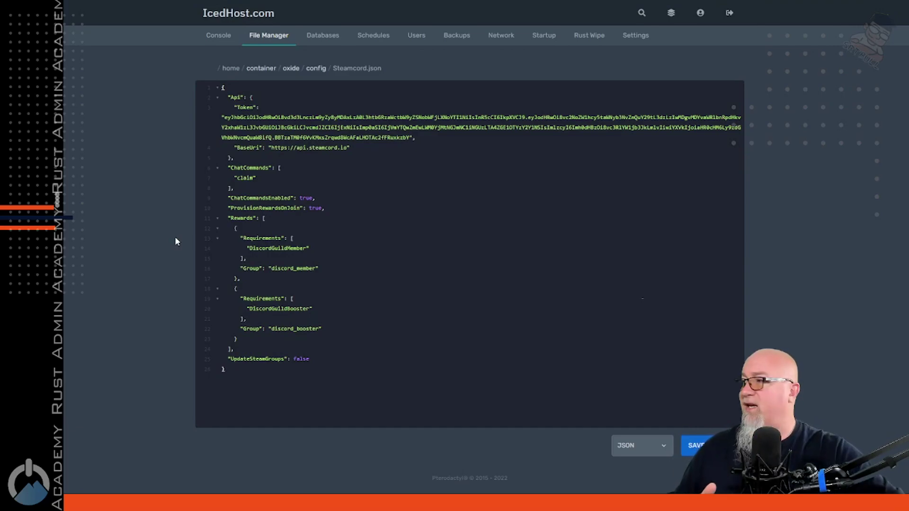
{"action": "left_click_drag", "start_coordinate": [409, 137], "coordinate": [252, 117]}
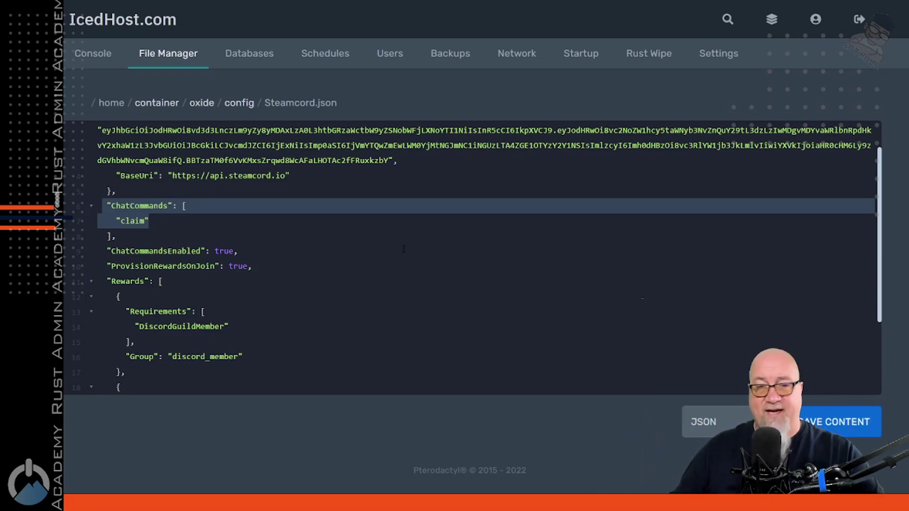
Paste 'auth' and 'discord' after 'claim' in ChatCommands, then highlight ProvisionRewardsOnJoin and the Rewards list.
{"action": "left_click", "coordinate": [279, 227]}
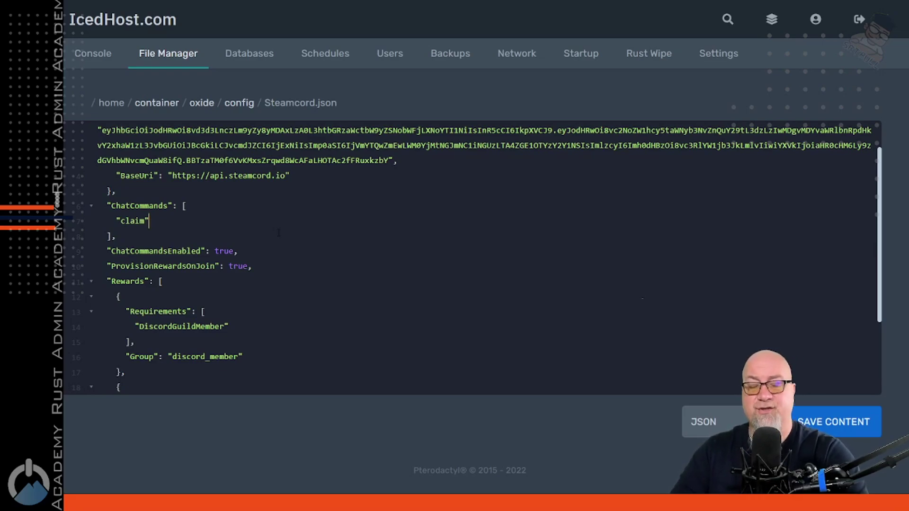
{"action": "key", "text": "ctrl+v"}
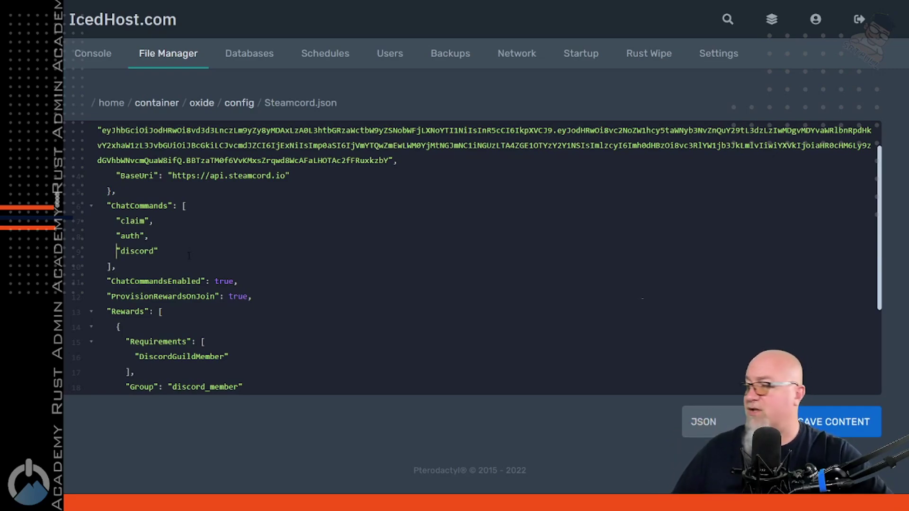
{"action": "scroll", "coordinate": [189, 255], "scroll_direction": "down", "scroll_amount": 3}
{"action": "left_click_drag", "start_coordinate": [149, 144], "coordinate": [234, 159]}
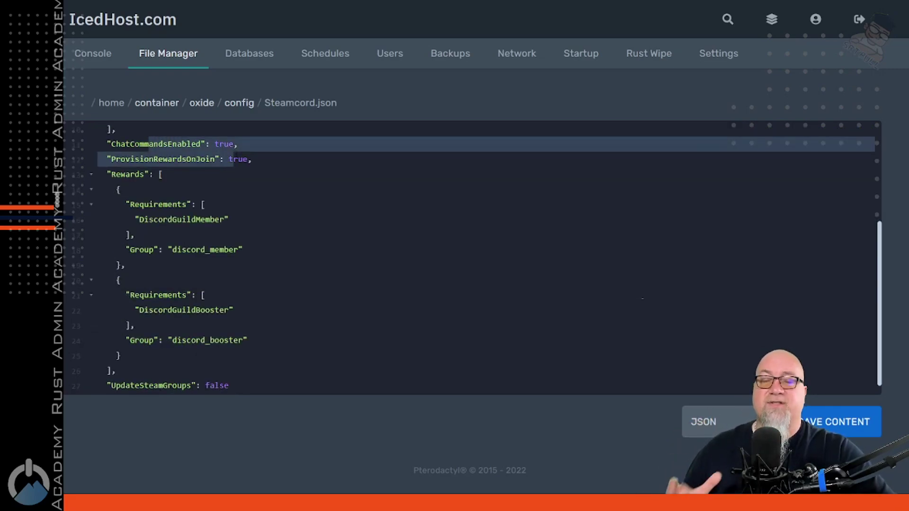
{"action": "left_click_drag", "start_coordinate": [110, 159], "coordinate": [237, 159]}
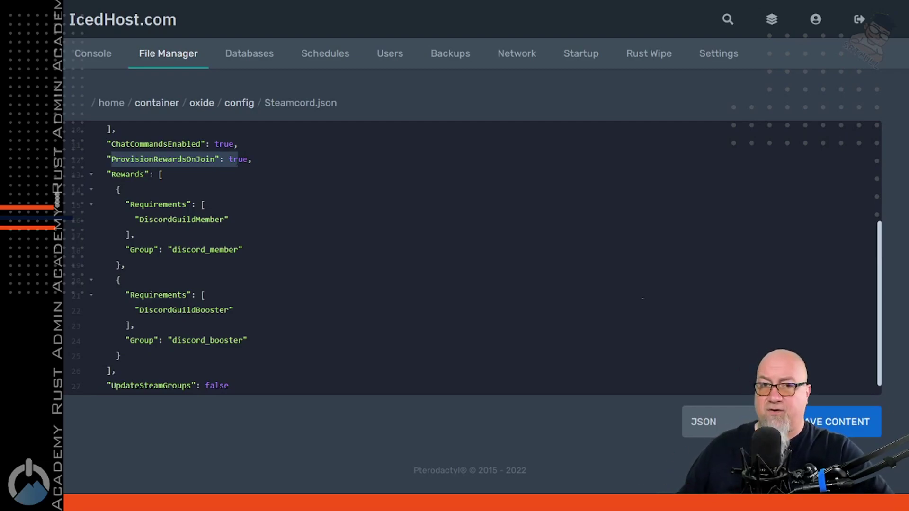
{"action": "scroll", "coordinate": [238, 222], "scroll_direction": "down", "scroll_amount": 1}
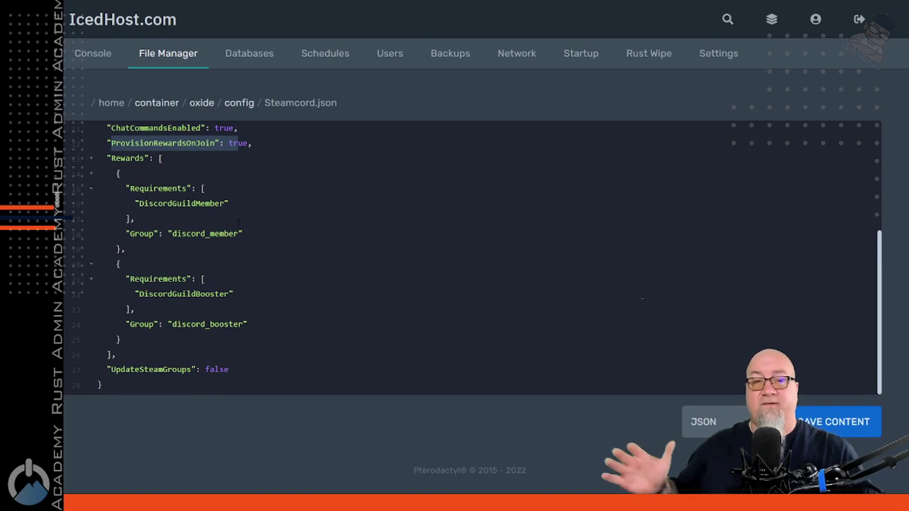
{"action": "double_click", "coordinate": [160, 158]}
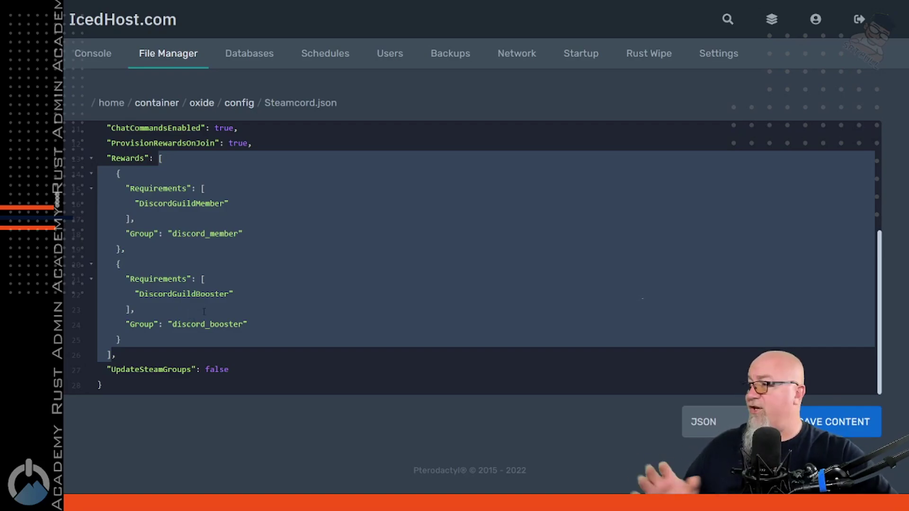
{"action": "left_click", "coordinate": [196, 294]}
{"action": "left_click_drag", "start_coordinate": [238, 233], "coordinate": [172, 234]}
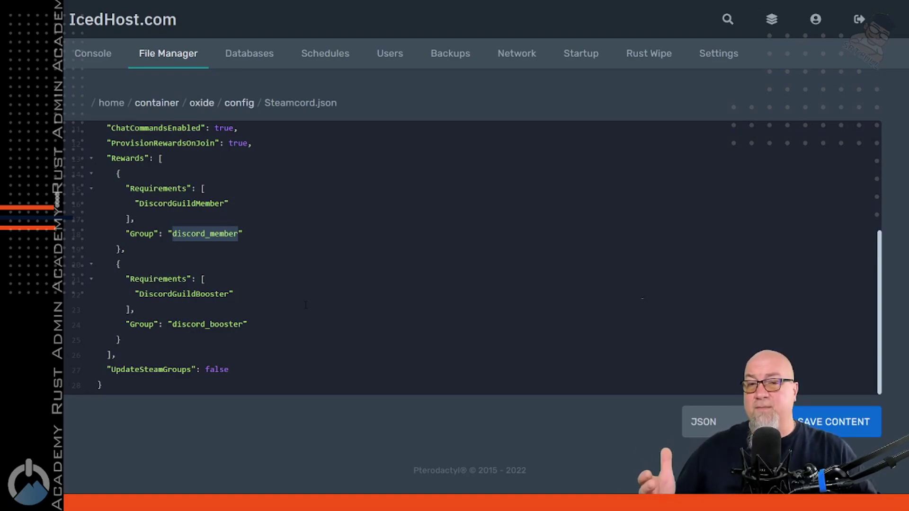
{"action": "left_click_drag", "start_coordinate": [125, 279], "coordinate": [271, 323]}
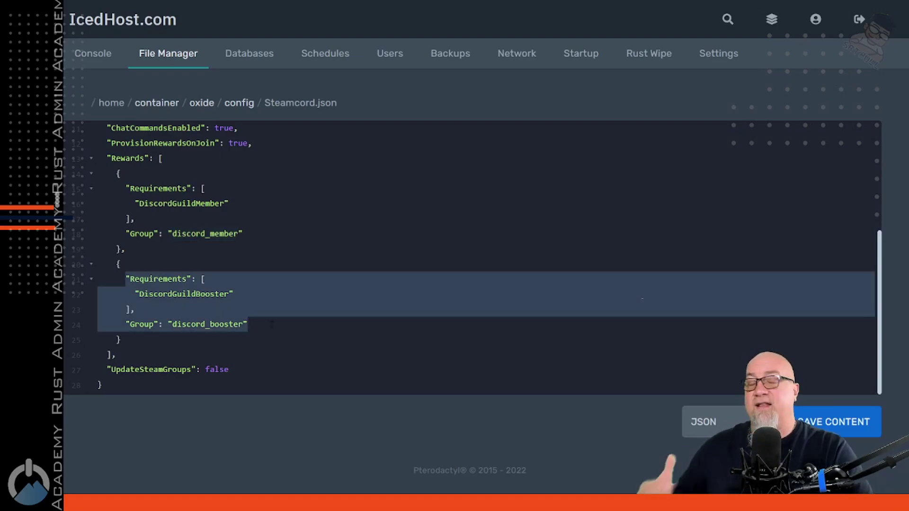